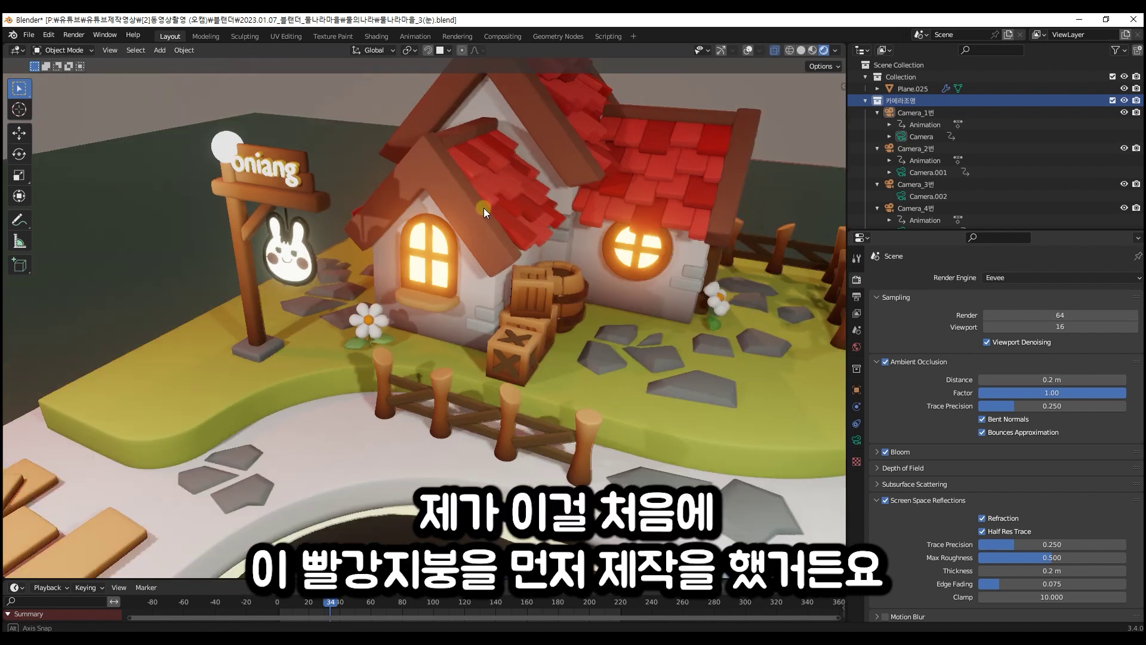
Examine the red-roofed house from all sides, including its roof tiles, lit windows, crates, fences and rear wall
{"action": "middle_click_drag", "start_coordinate": [483, 207], "coordinate": [485, 208]}
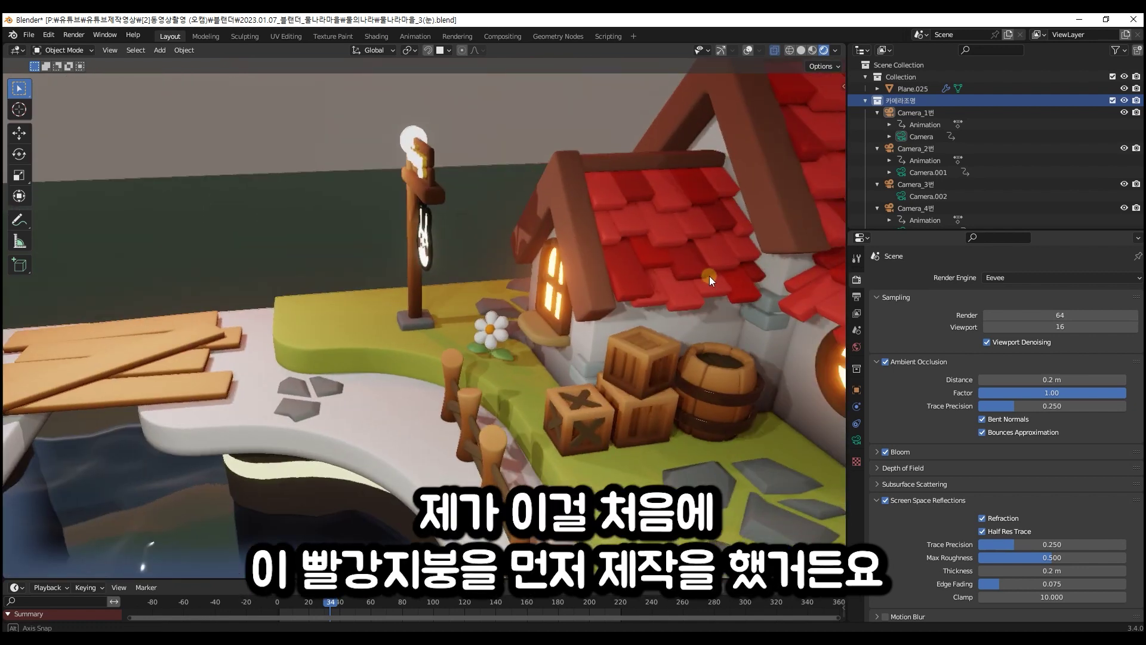
{"action": "middle_click_drag", "start_coordinate": [706, 276], "coordinate": [705, 276]}
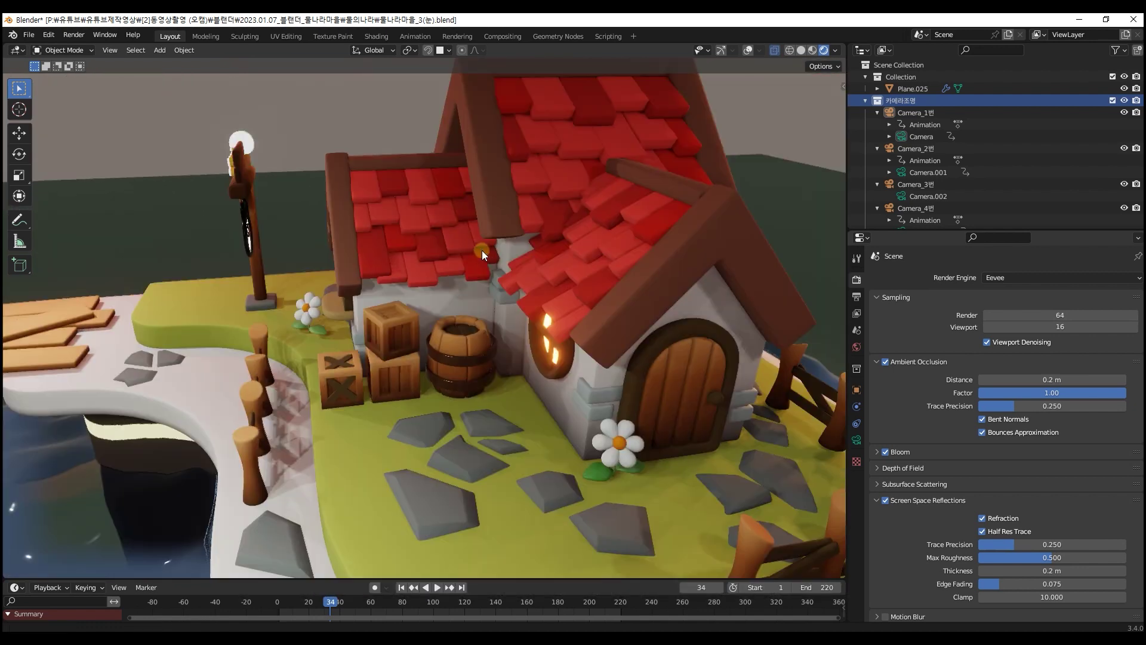
{"action": "middle_click_drag", "start_coordinate": [542, 232], "coordinate": [558, 235]}
{"action": "scroll", "coordinate": [557, 236], "scroll_direction": "down", "scroll_amount": 2}
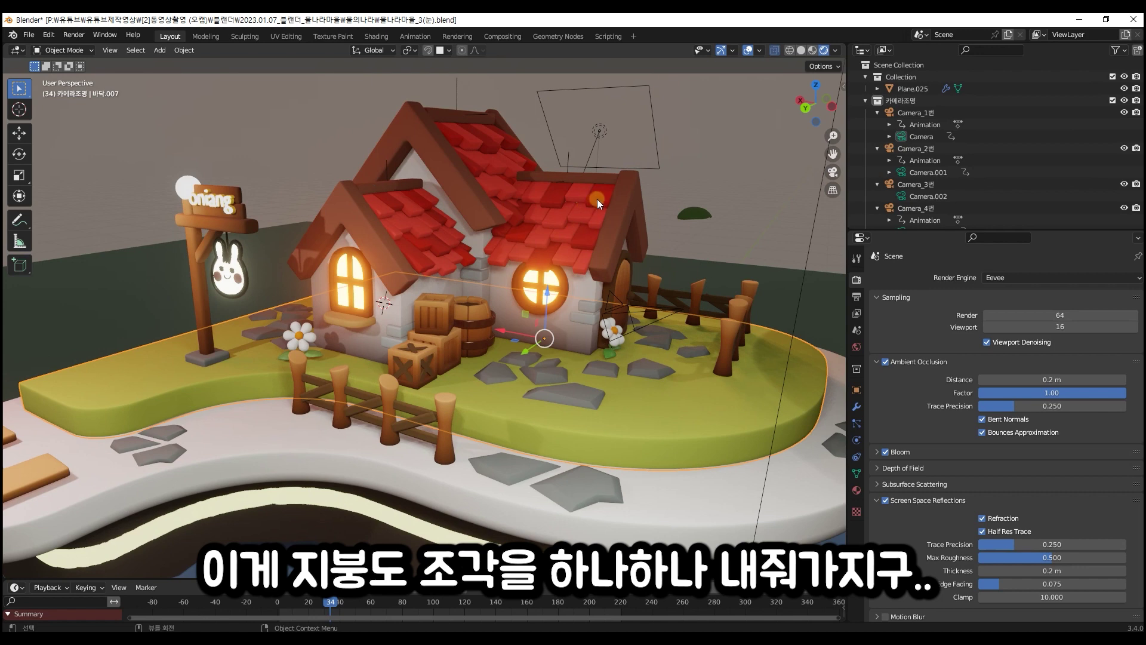
{"action": "scroll", "coordinate": [594, 199], "scroll_direction": "up", "scroll_amount": 3}
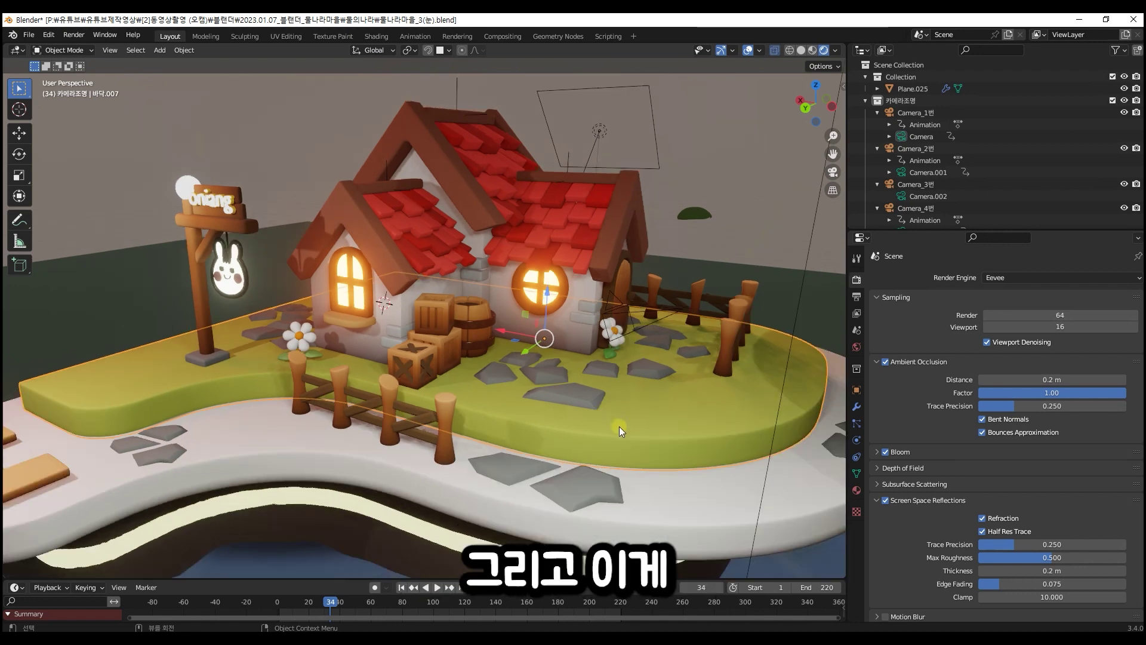
{"action": "middle_click_drag", "start_coordinate": [619, 426], "coordinate": [550, 484]}
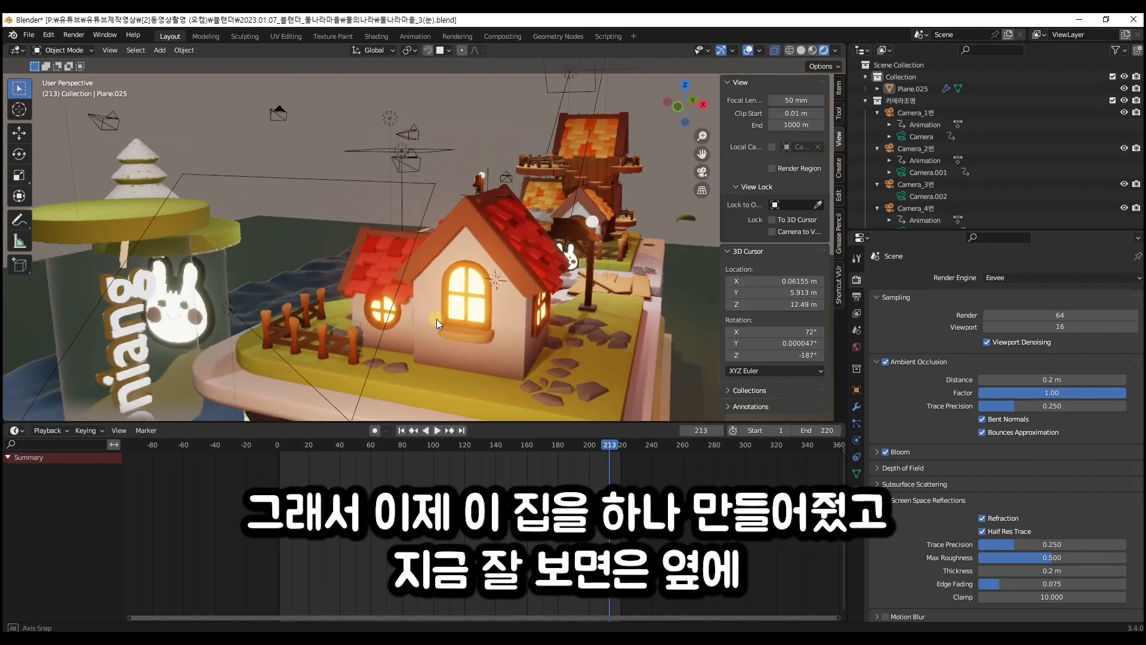
{"action": "middle_click_drag", "start_coordinate": [437, 319], "coordinate": [303, 343]}
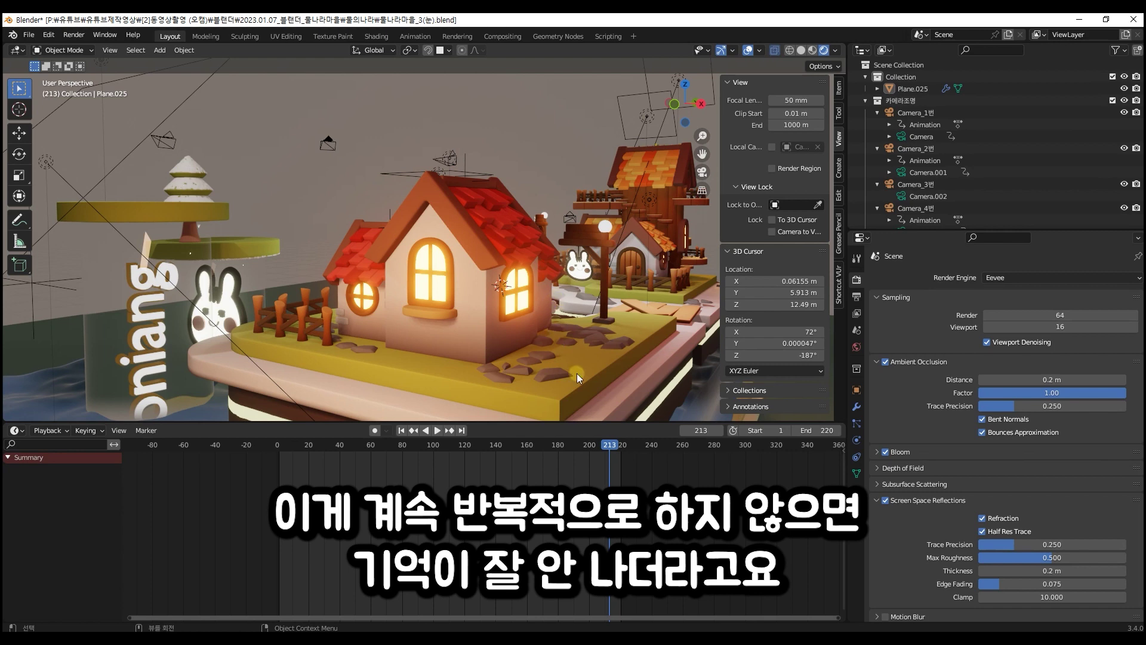
{"action": "middle_click_drag", "start_coordinate": [660, 248], "coordinate": [660, 245]}
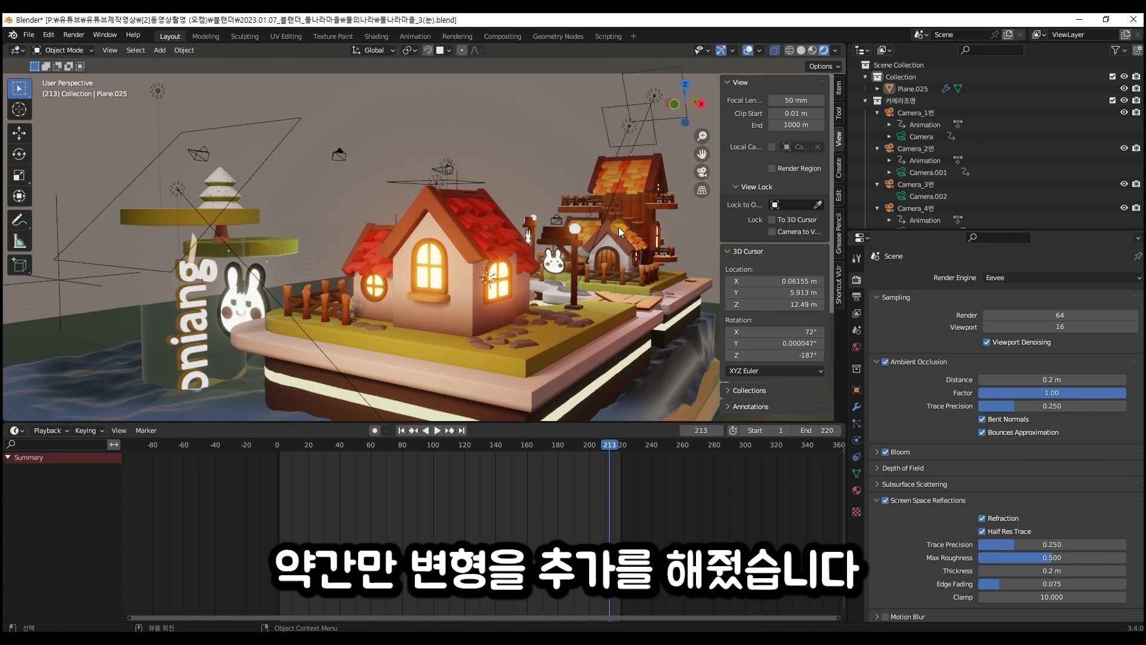
{"action": "middle_click_drag", "start_coordinate": [618, 226], "coordinate": [473, 224]}
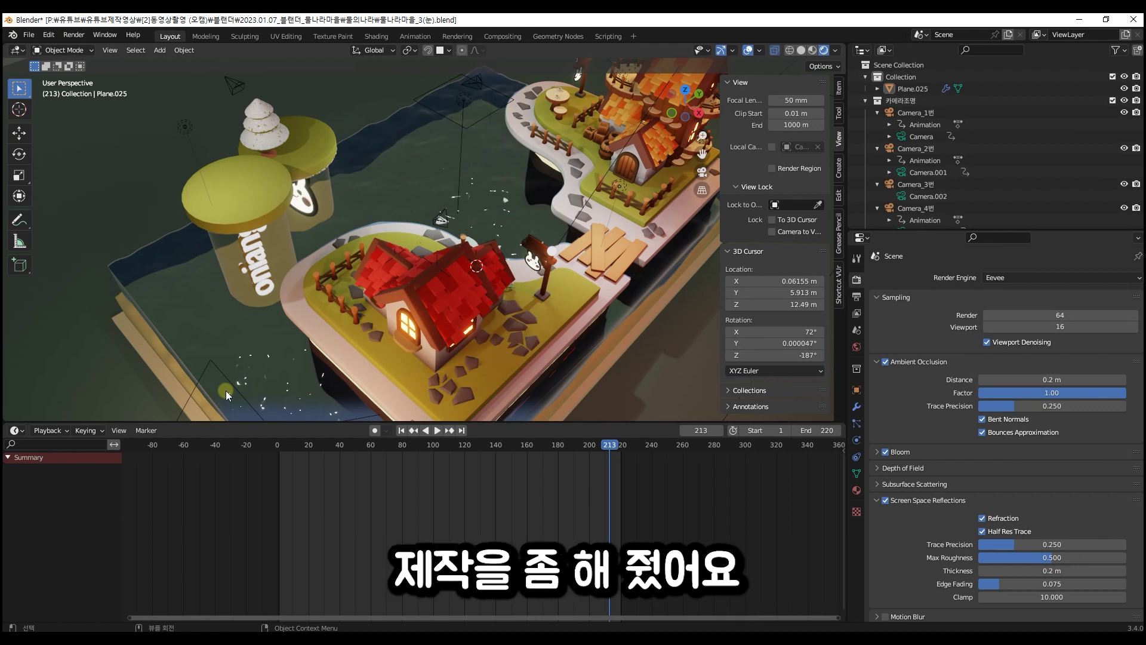
{"action": "scroll", "coordinate": [527, 294], "scroll_direction": "up", "scroll_amount": 2}
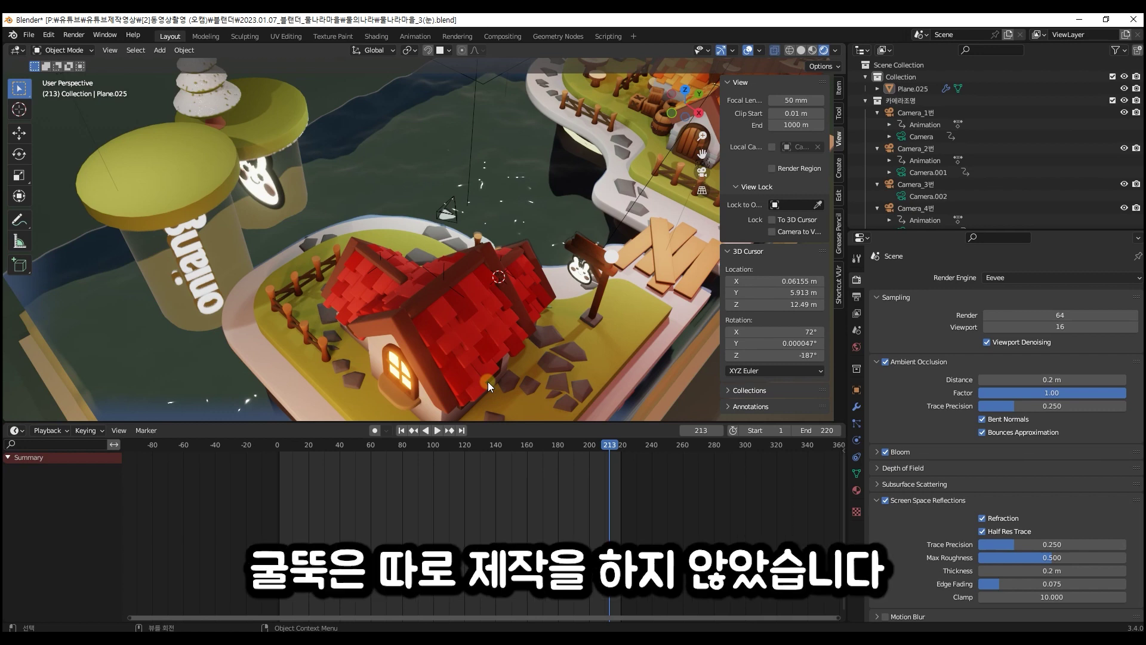
{"action": "middle_click_drag", "start_coordinate": [488, 382], "coordinate": [326, 324]}
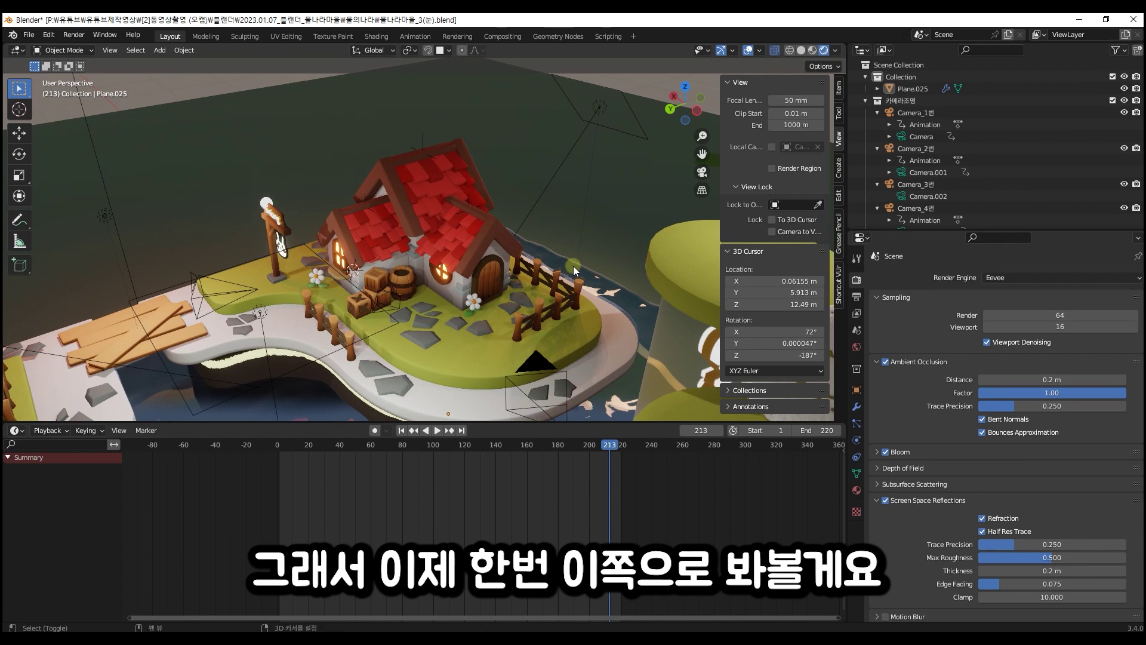
Enlarge the 3D viewport by shrinking the timeline area, and hide the viewport's sidebar
{"action": "middle_click_drag", "start_coordinate": [588, 269], "coordinate": [599, 269], "text": "shift"}
{"action": "scroll", "coordinate": [364, 337], "scroll_direction": "up", "scroll_amount": 4}
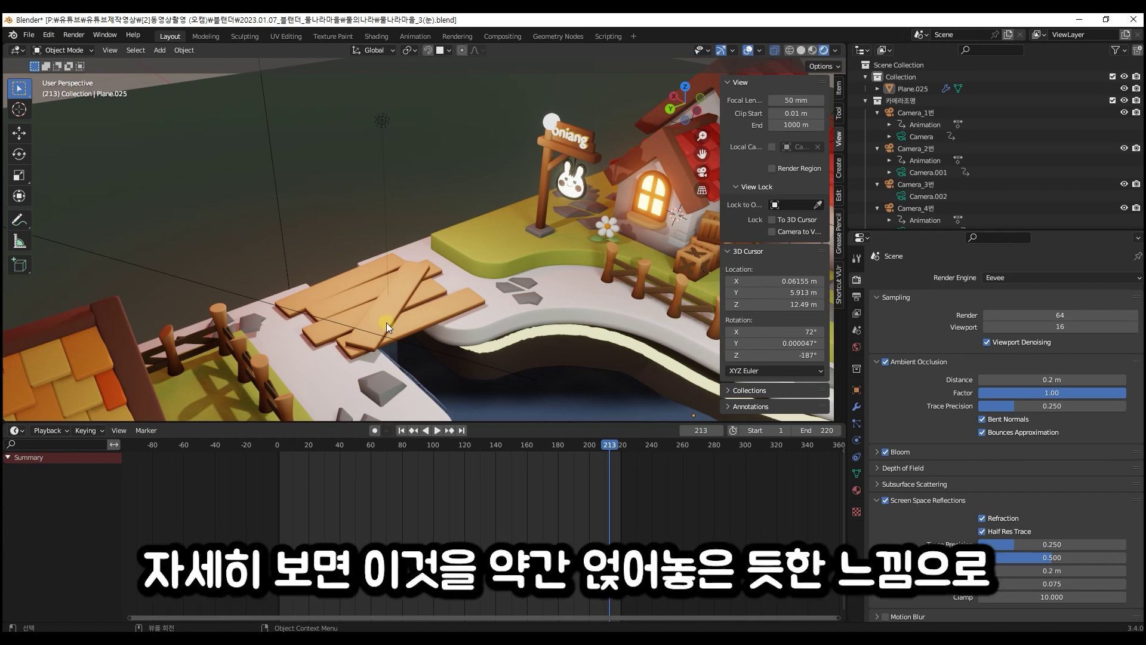
{"action": "scroll", "coordinate": [386, 322], "scroll_direction": "up", "scroll_amount": 2}
{"action": "scroll", "coordinate": [386, 322], "scroll_direction": "up", "scroll_amount": 2}
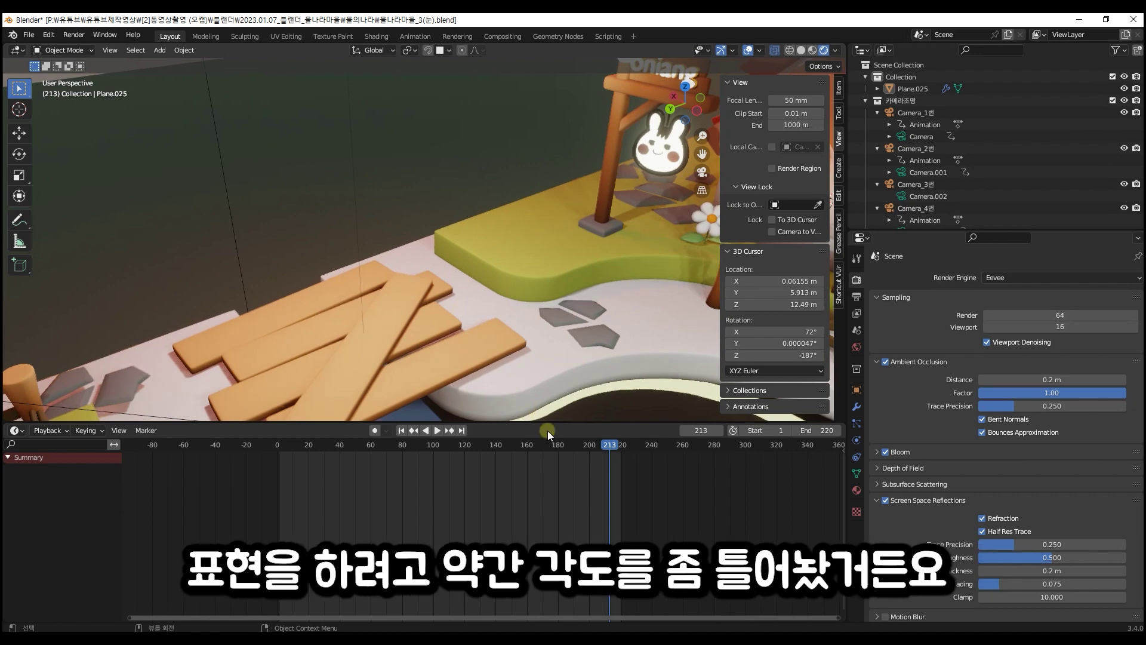
{"action": "left_click_drag", "start_coordinate": [552, 422], "coordinate": [553, 563]}
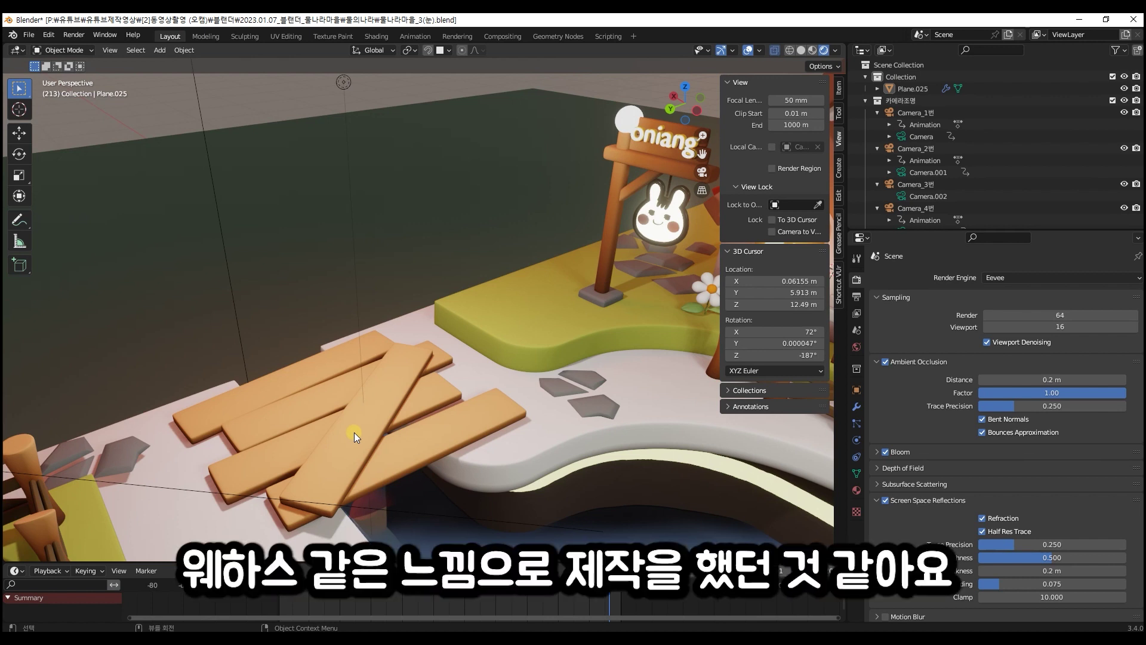
{"action": "key", "text": "n"}
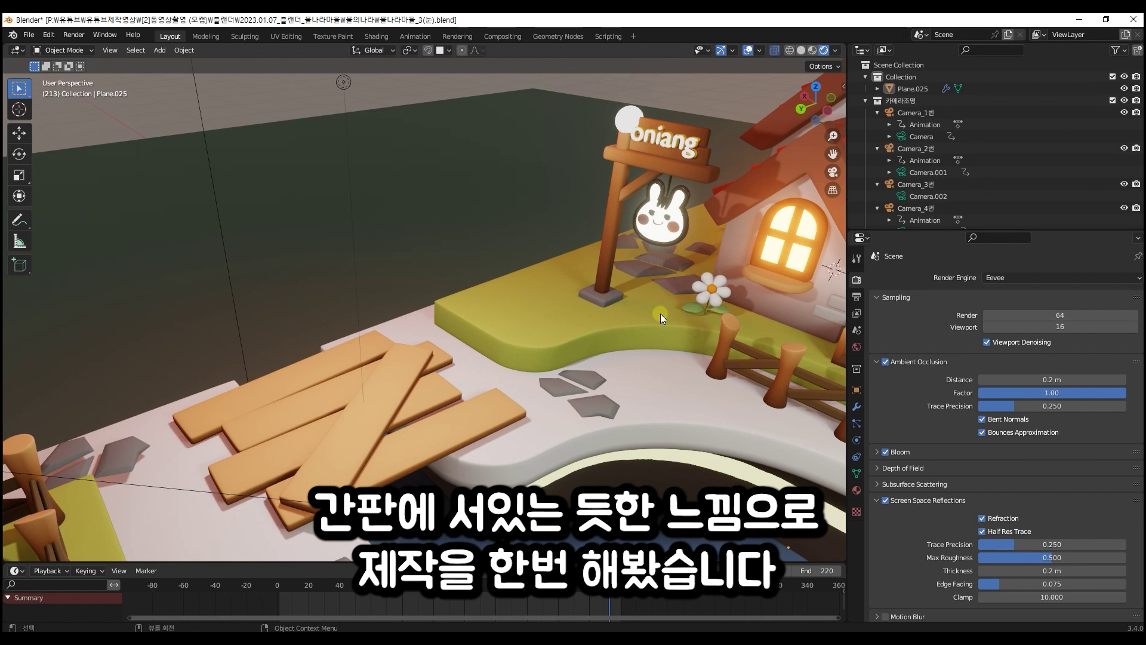
Examine the front of the yellow-roofed house, including its stacked storeys, round balcony, signpost and log table
{"action": "scroll", "coordinate": [660, 314], "scroll_direction": "down", "scroll_amount": 4}
{"action": "scroll", "coordinate": [523, 402], "scroll_direction": "down", "scroll_amount": 3}
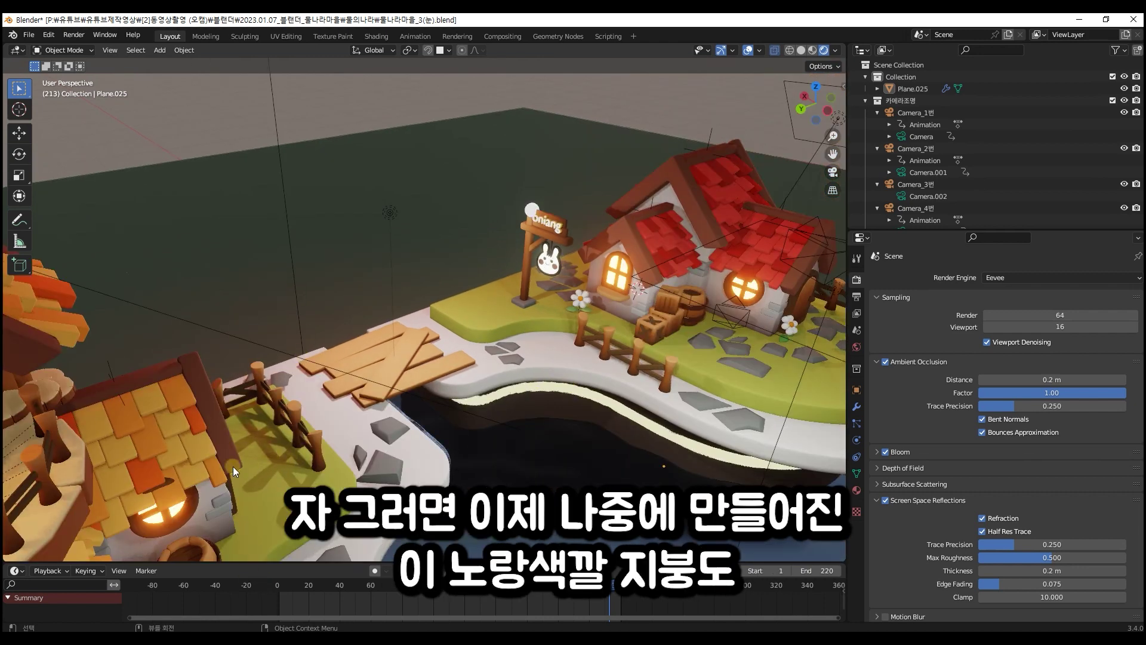
{"action": "middle_click_drag", "start_coordinate": [264, 434], "coordinate": [465, 330]}
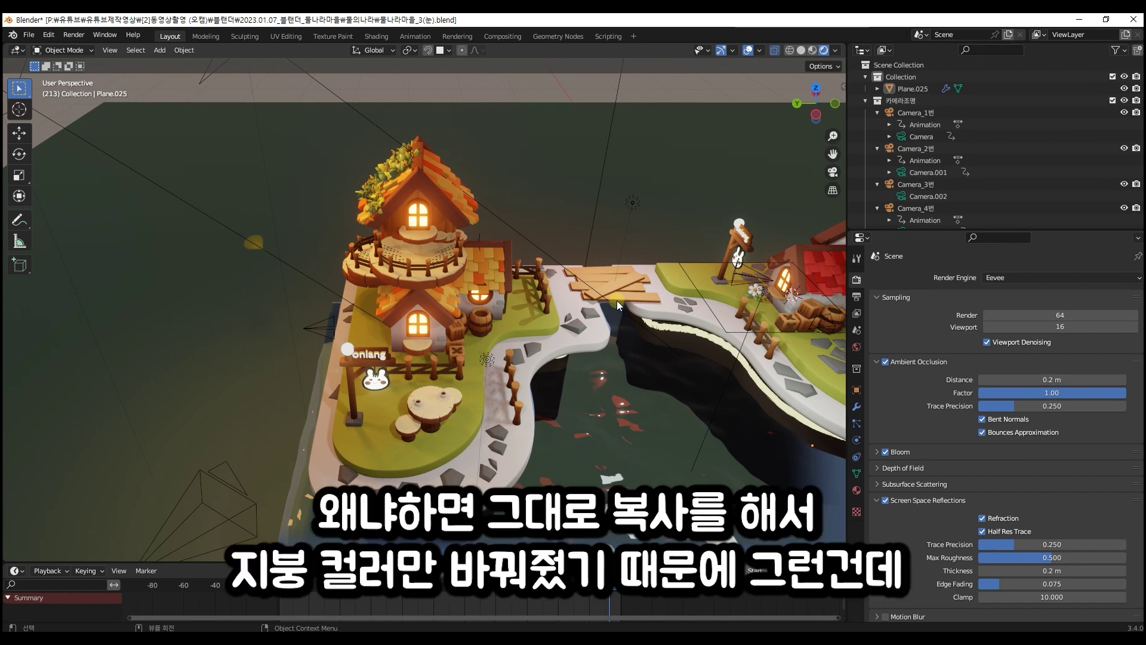
{"action": "scroll", "coordinate": [617, 301], "scroll_direction": "up", "scroll_amount": 2}
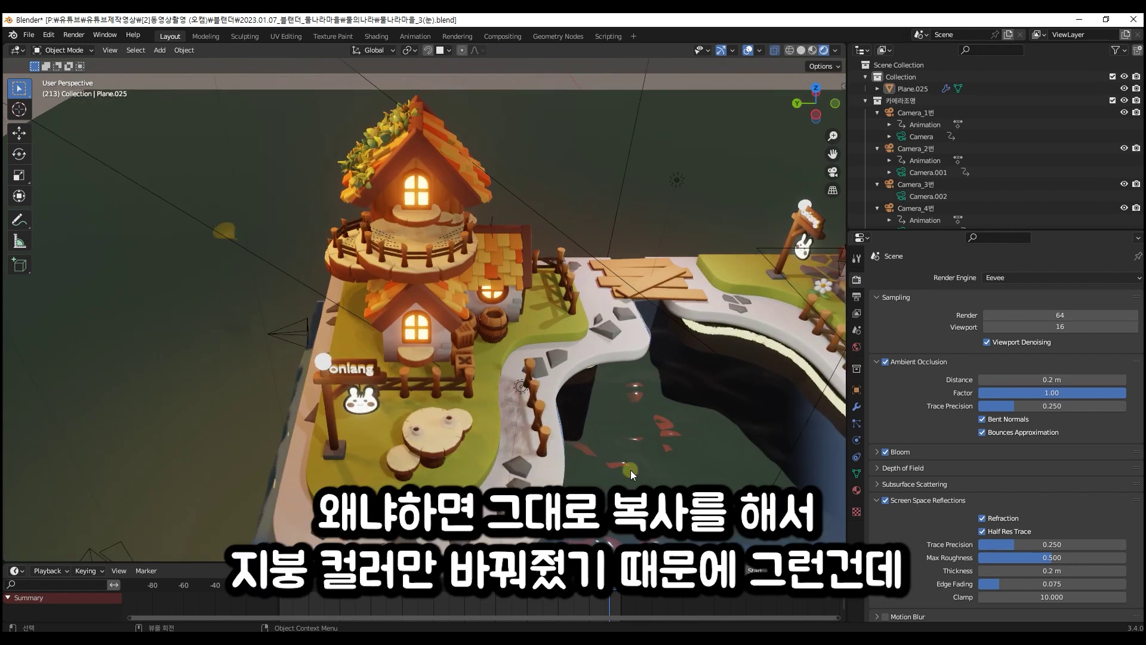
{"action": "scroll", "coordinate": [630, 470], "scroll_direction": "up", "scroll_amount": 3}
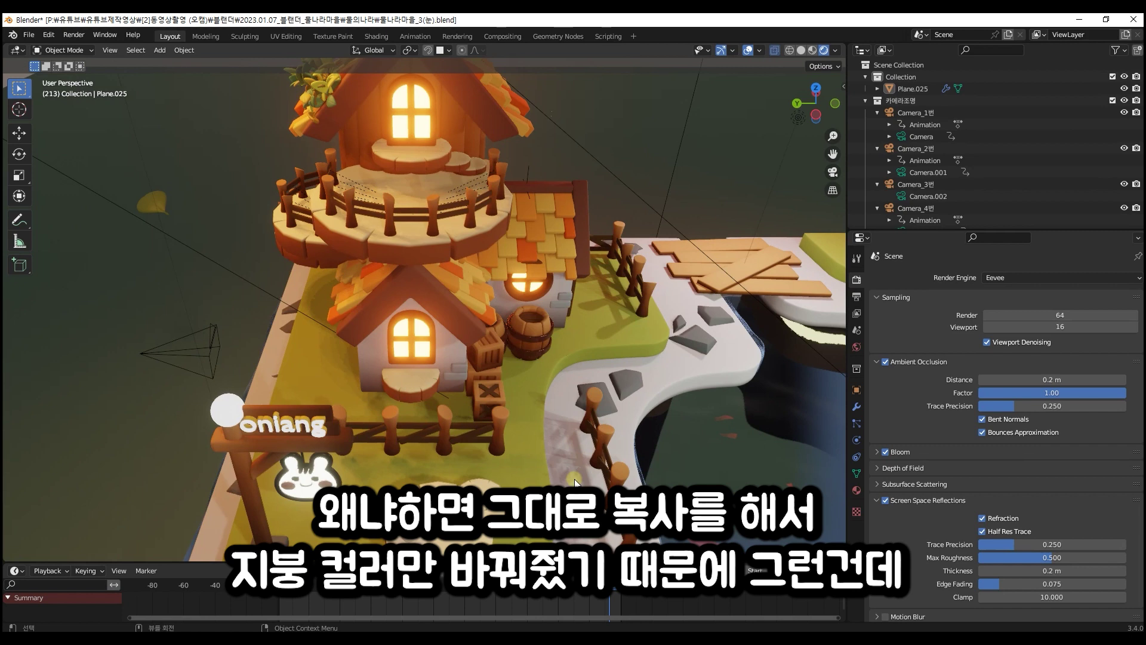
{"action": "middle_click_drag", "start_coordinate": [574, 479], "coordinate": [528, 471]}
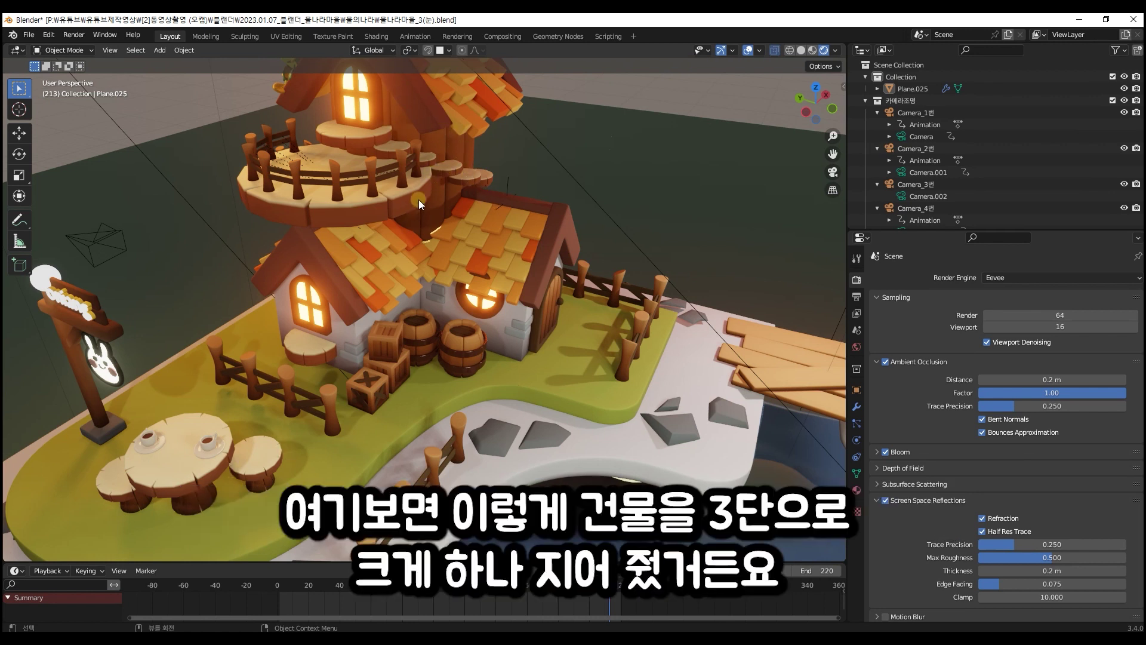
{"action": "middle_click_drag", "start_coordinate": [420, 200], "coordinate": [448, 263]}
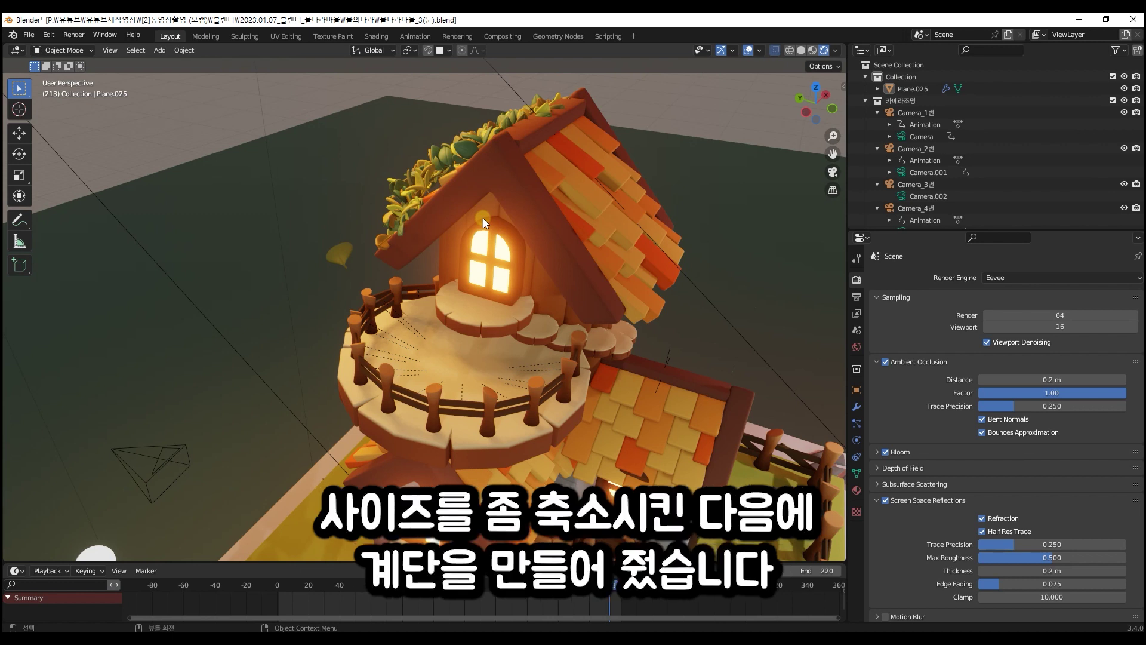
Examine the yellow-roofed house's door side, step discs, rear balconies and the leaves covering its upper roof
{"action": "middle_click_drag", "start_coordinate": [619, 397], "coordinate": [531, 353]}
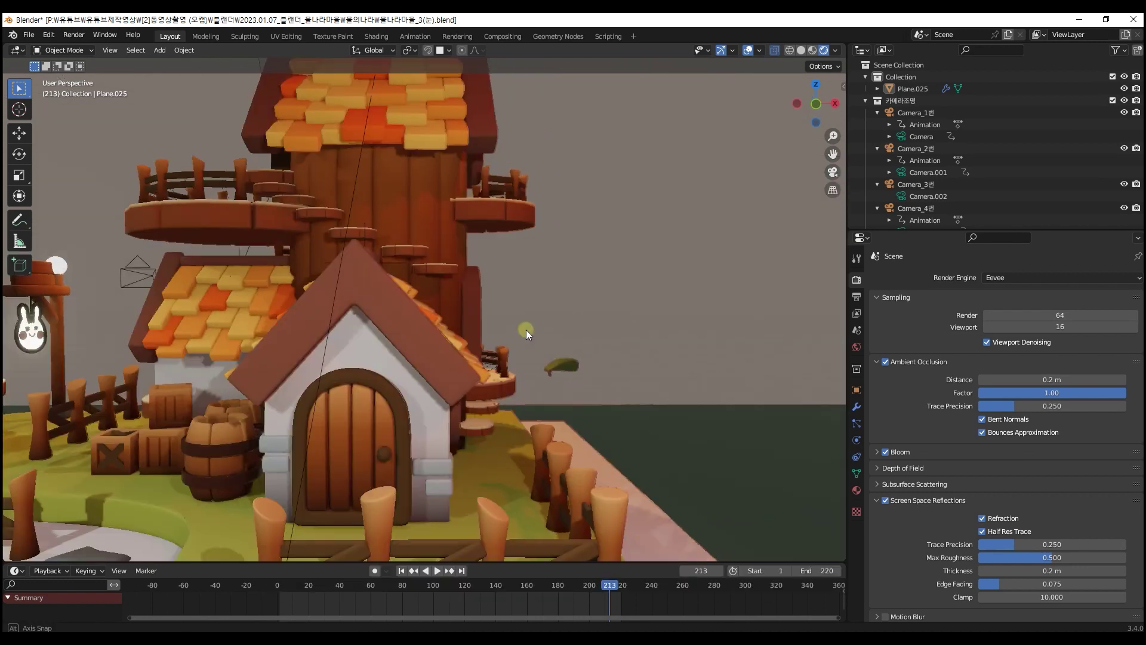
{"action": "middle_click_drag", "start_coordinate": [526, 330], "coordinate": [398, 256]}
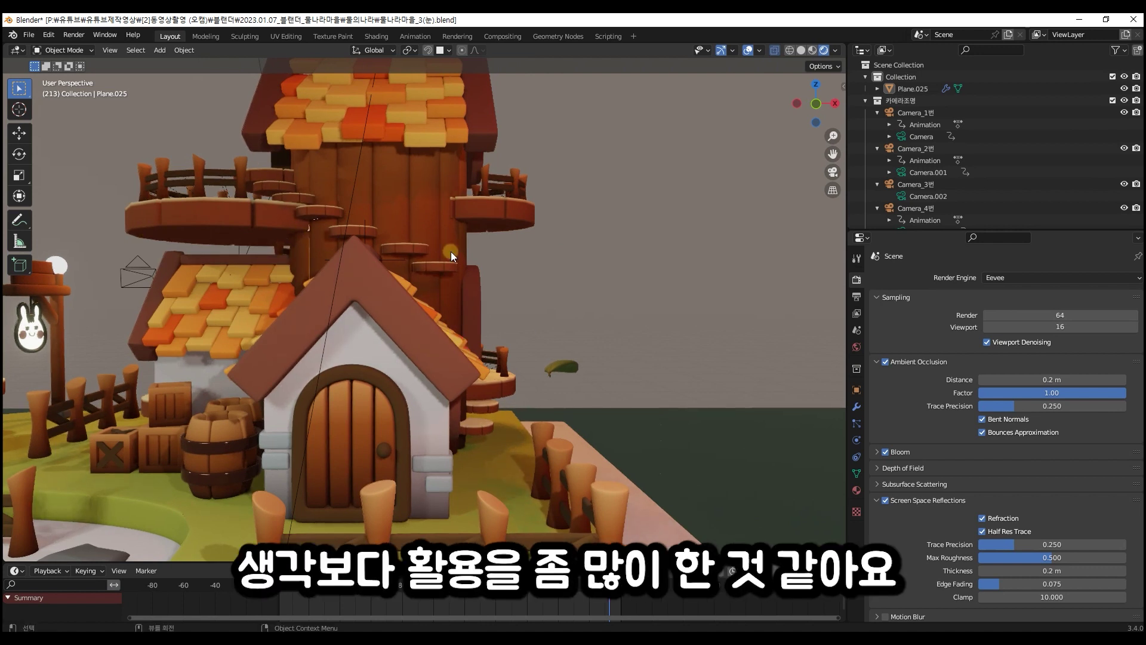
{"action": "scroll", "coordinate": [458, 249], "scroll_direction": "down", "scroll_amount": 2}
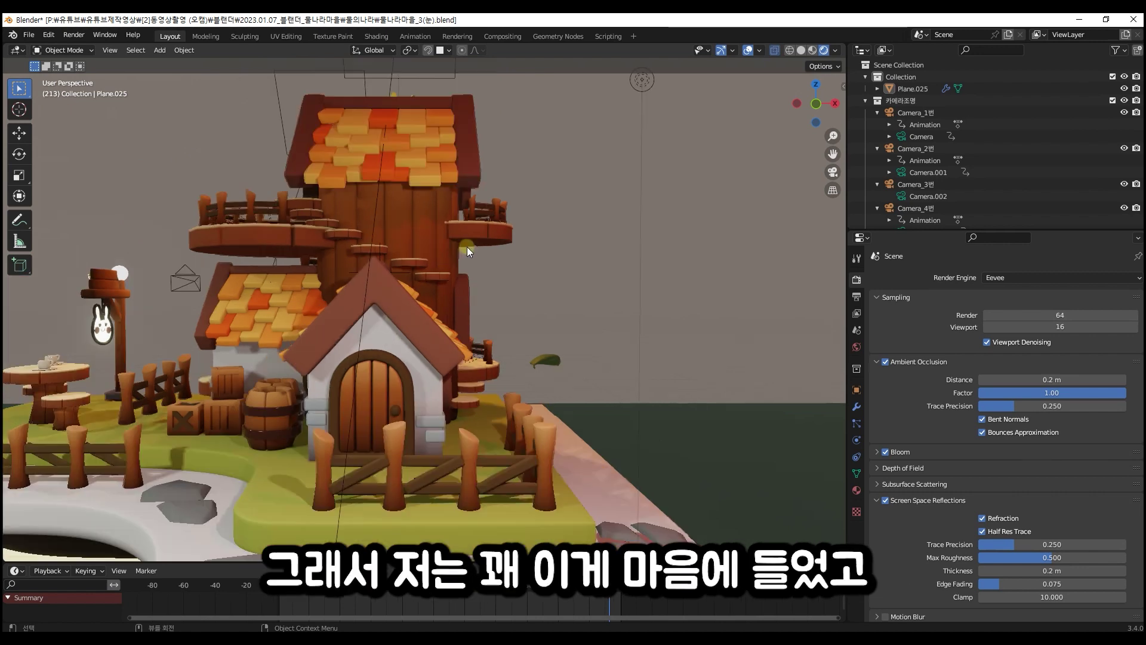
{"action": "scroll", "coordinate": [206, 198], "scroll_direction": "down", "scroll_amount": 3}
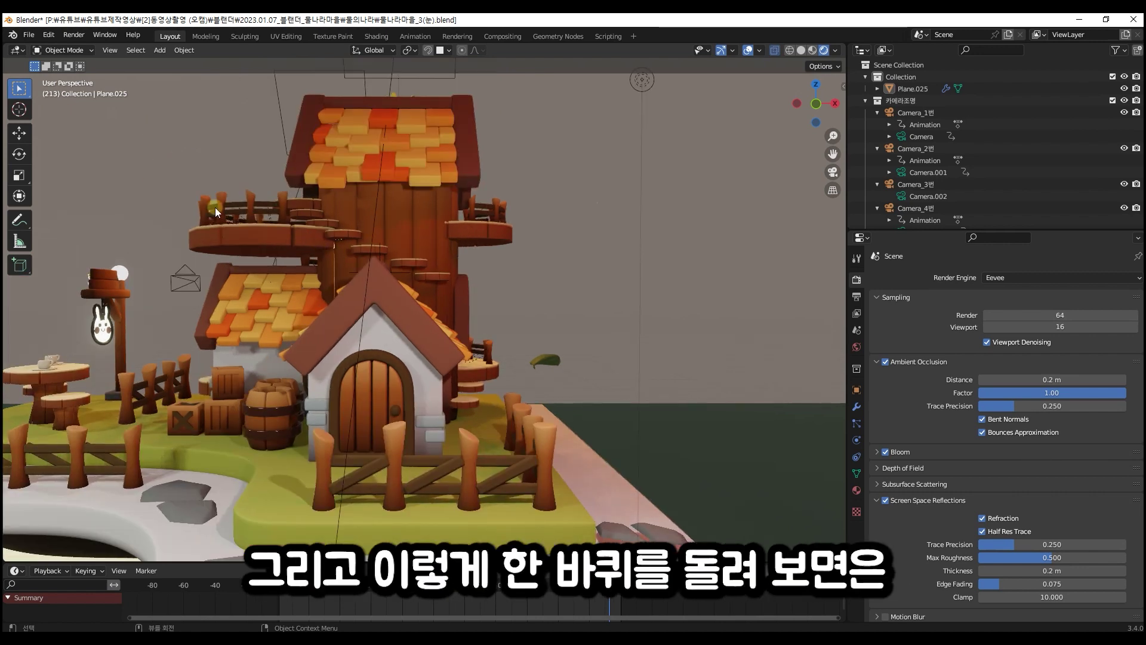
{"action": "middle_click_drag", "start_coordinate": [215, 207], "coordinate": [416, 124]}
{"action": "scroll", "coordinate": [416, 123], "scroll_direction": "up", "scroll_amount": 3}
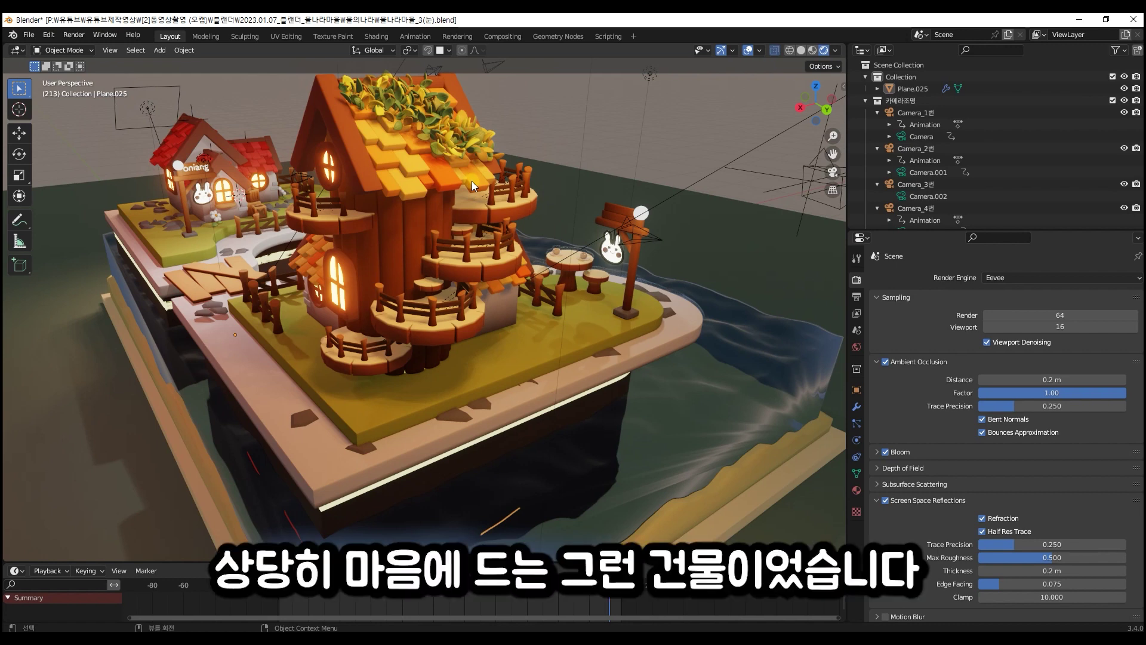
{"action": "middle_click_drag", "start_coordinate": [472, 181], "coordinate": [500, 290]}
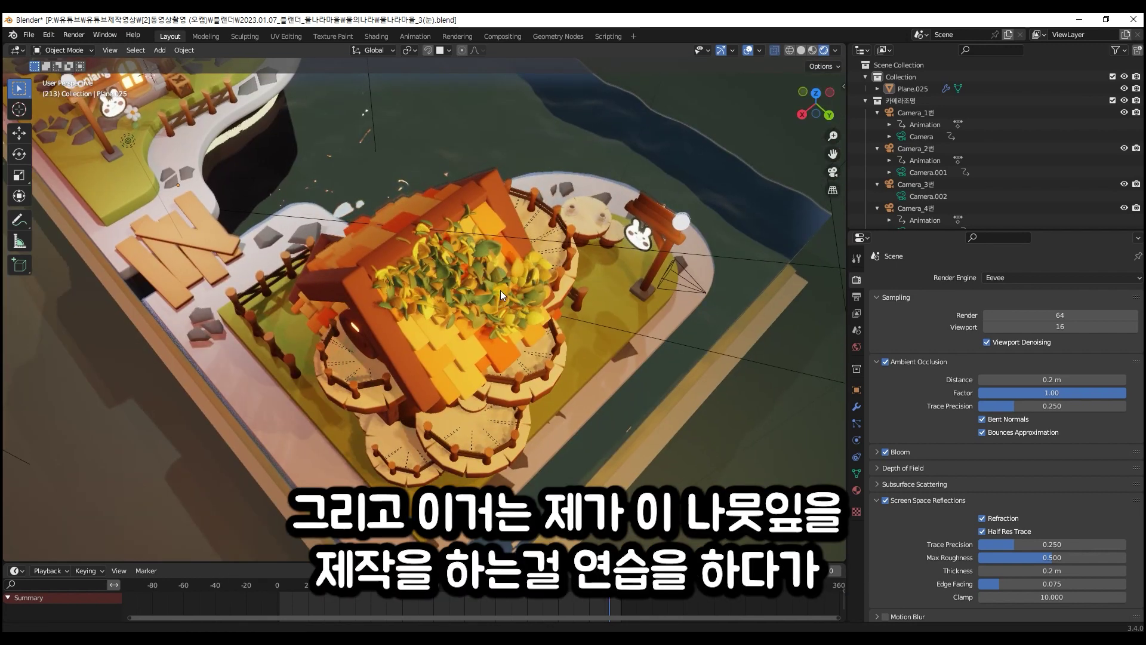
{"action": "scroll", "coordinate": [500, 290], "scroll_direction": "up", "scroll_amount": 2}
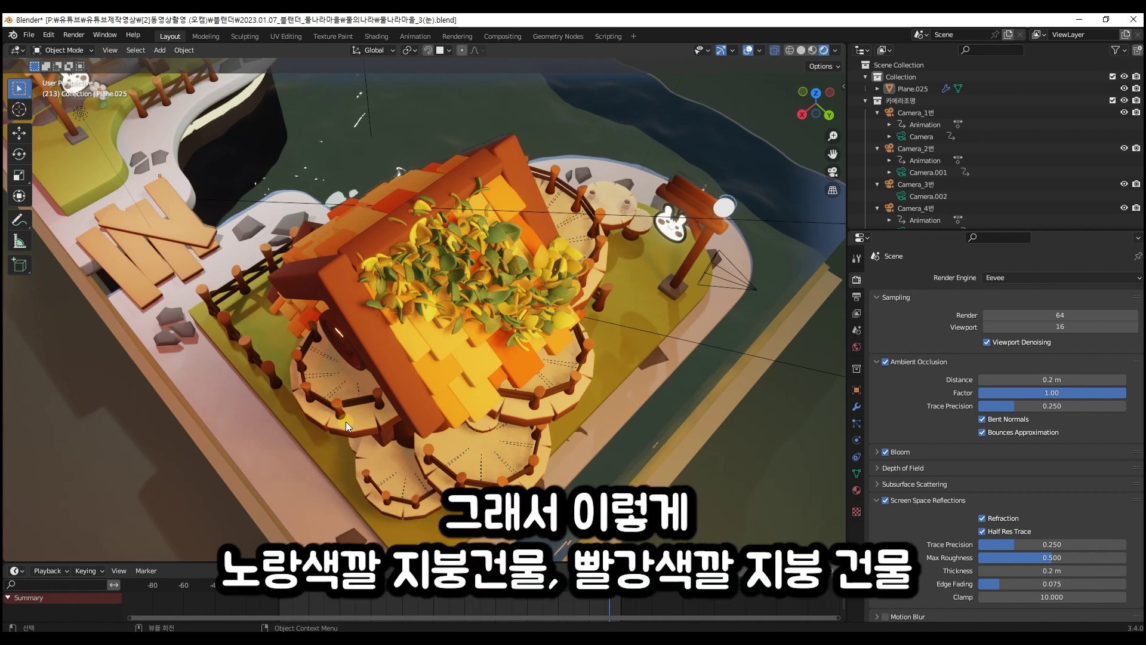
{"action": "middle_click_drag", "start_coordinate": [345, 421], "coordinate": [322, 391]}
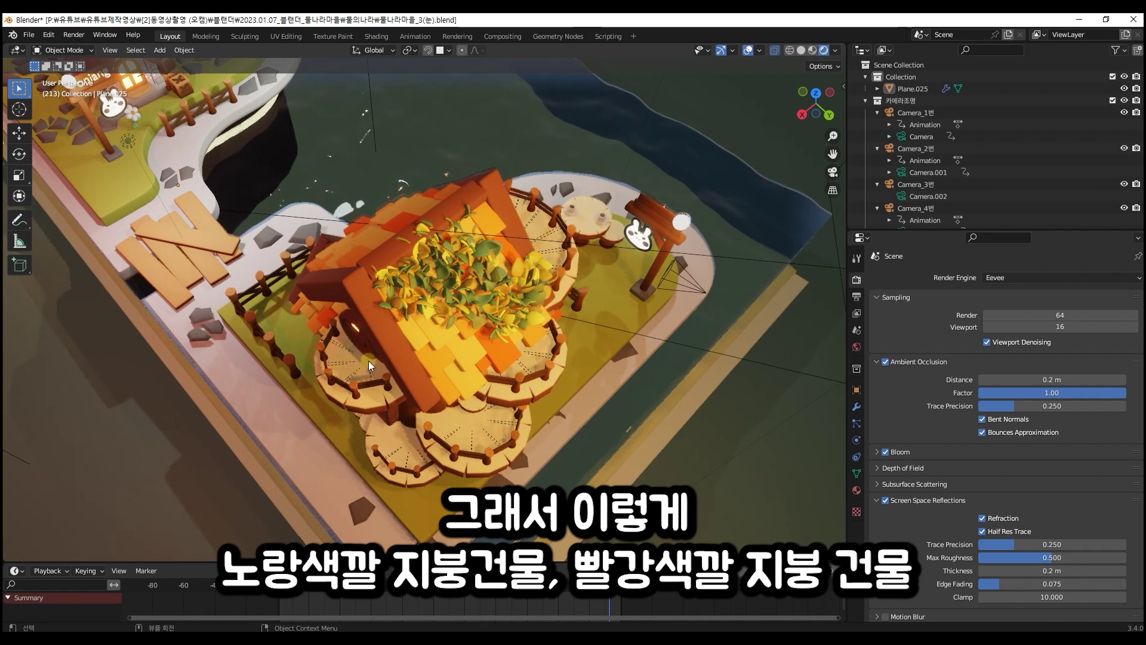